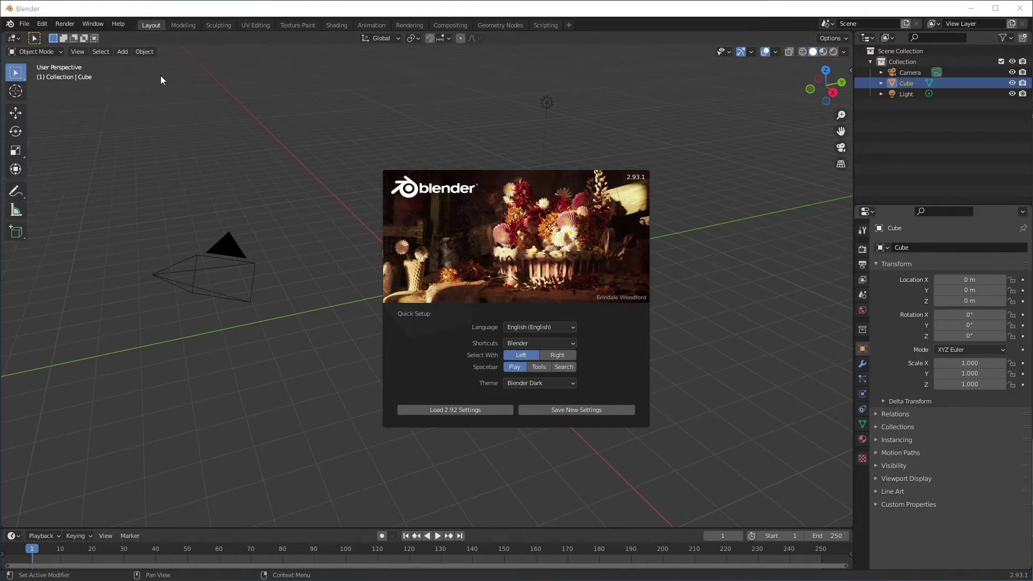
Install leomoon-lightstudio.zip from the Desktop and enable the LeoMoon LightStudio add-on.
click(48, 26)
click(47, 27)
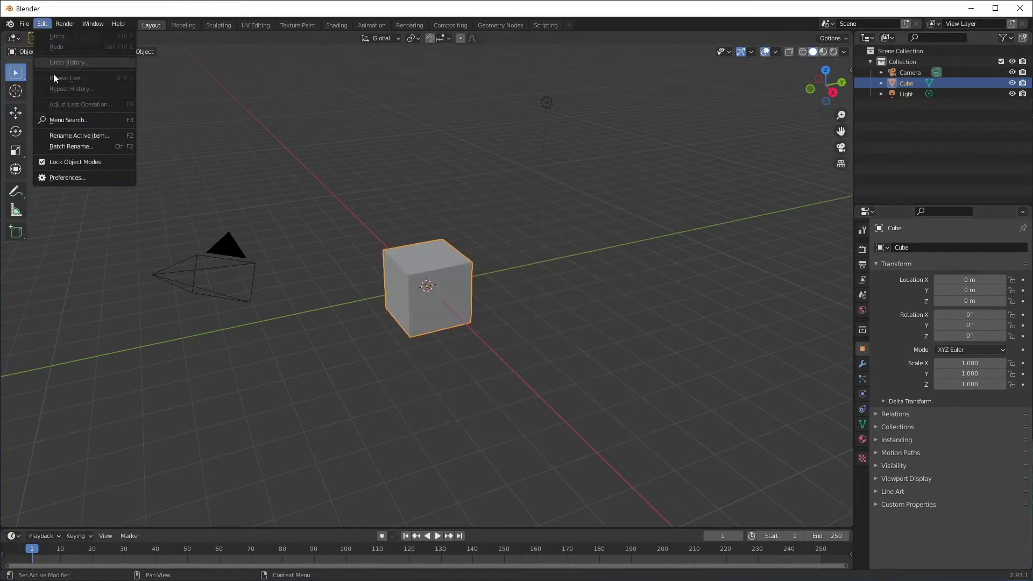
click(66, 180)
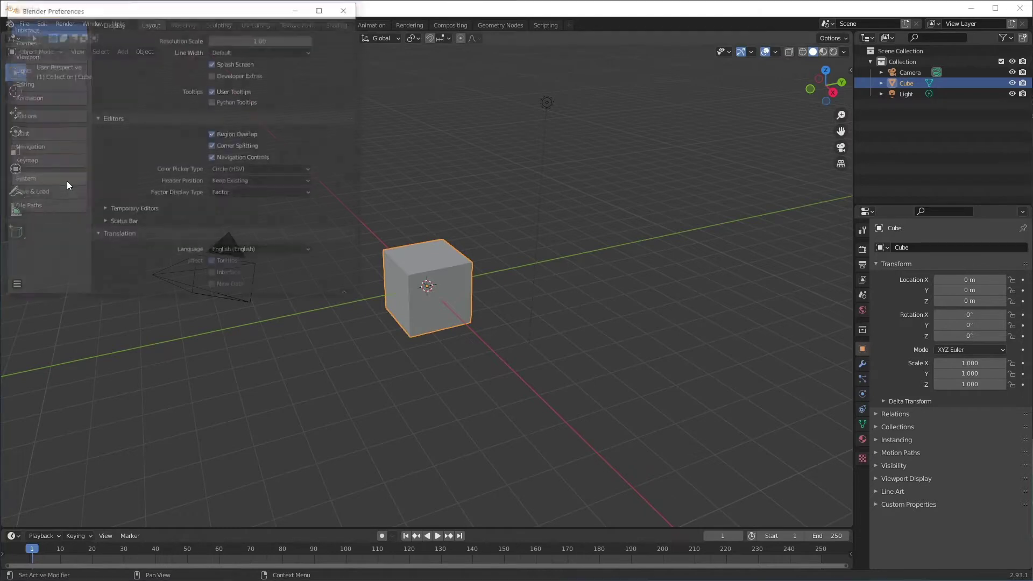
click(46, 116)
click(270, 27)
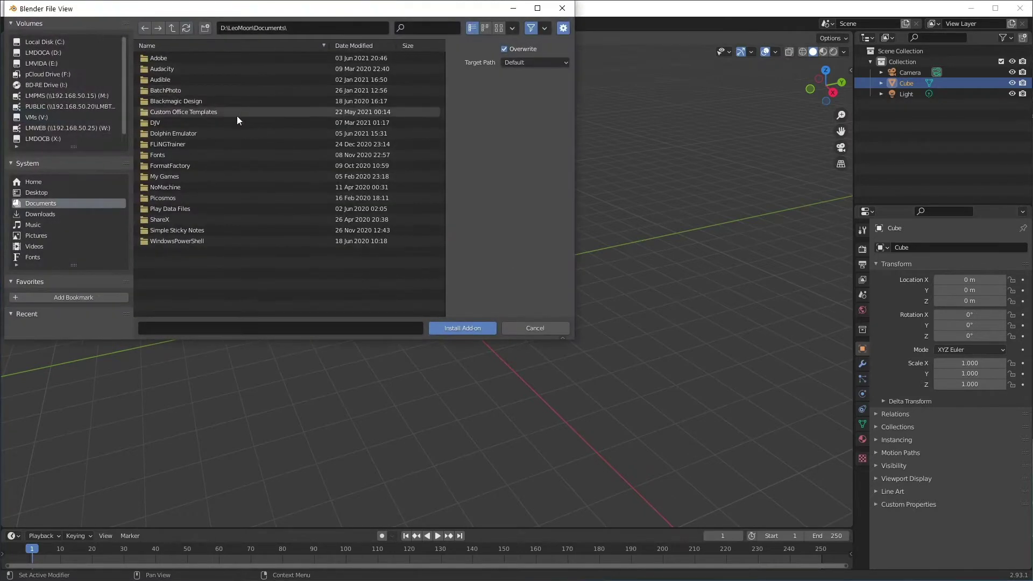
click(47, 193)
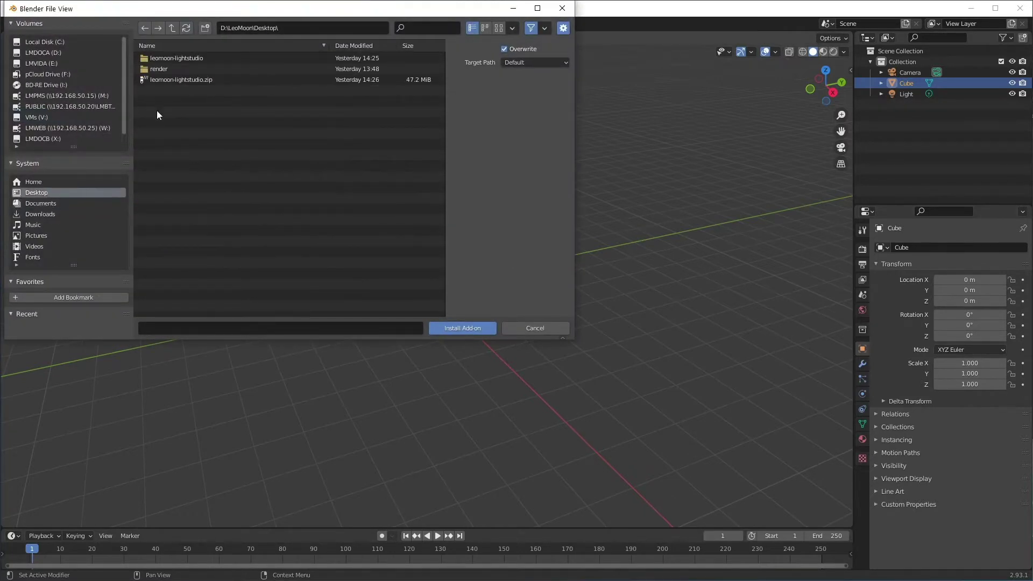
double_click(179, 81)
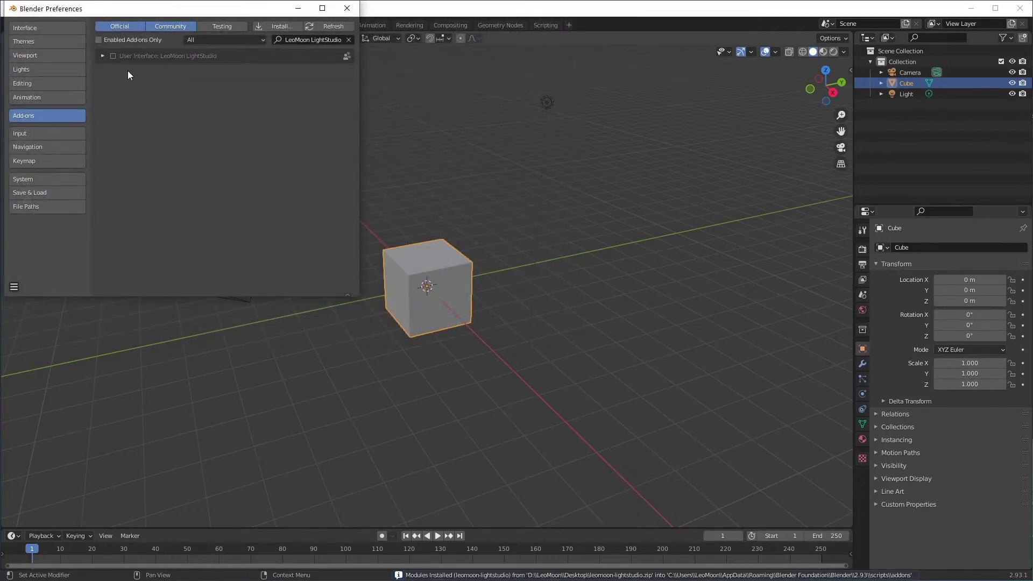
click(112, 56)
Open the rolex-watch_2.82a_001.blend watch project.
click(347, 9)
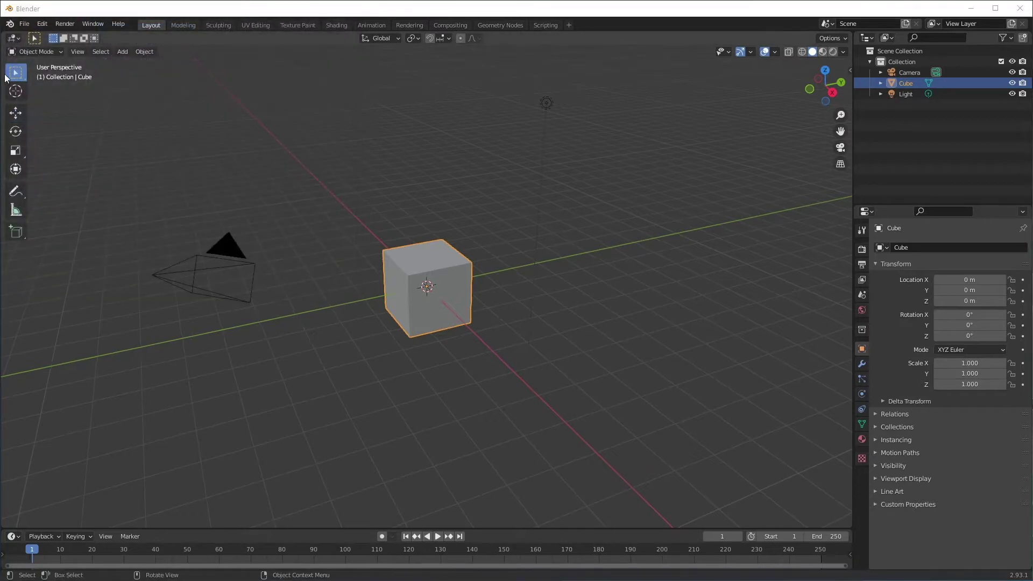
click(25, 24)
click(31, 48)
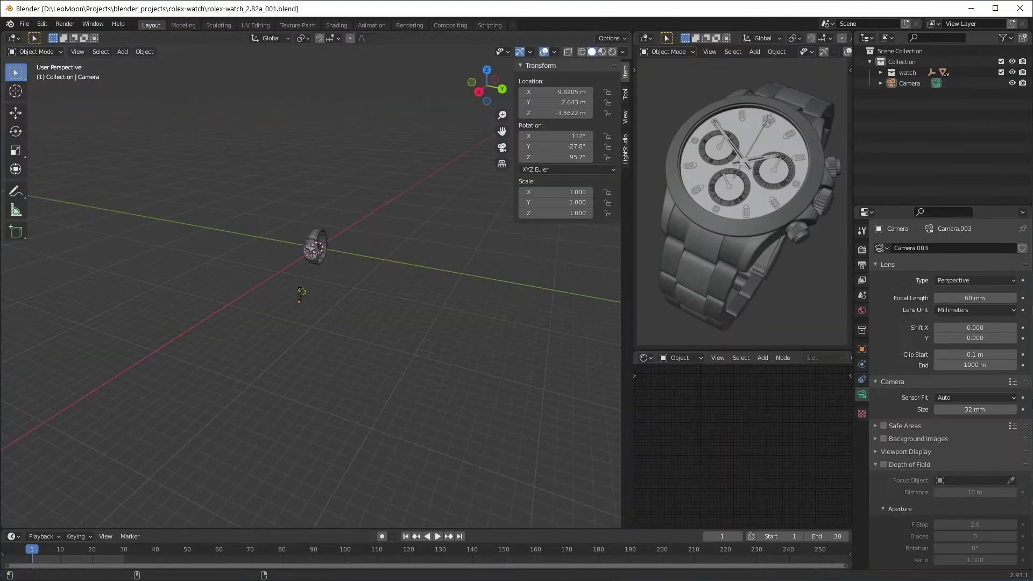
Create a LightStudio rig, open its Control Panel, and show the camera view in Rendered shading.
click(626, 146)
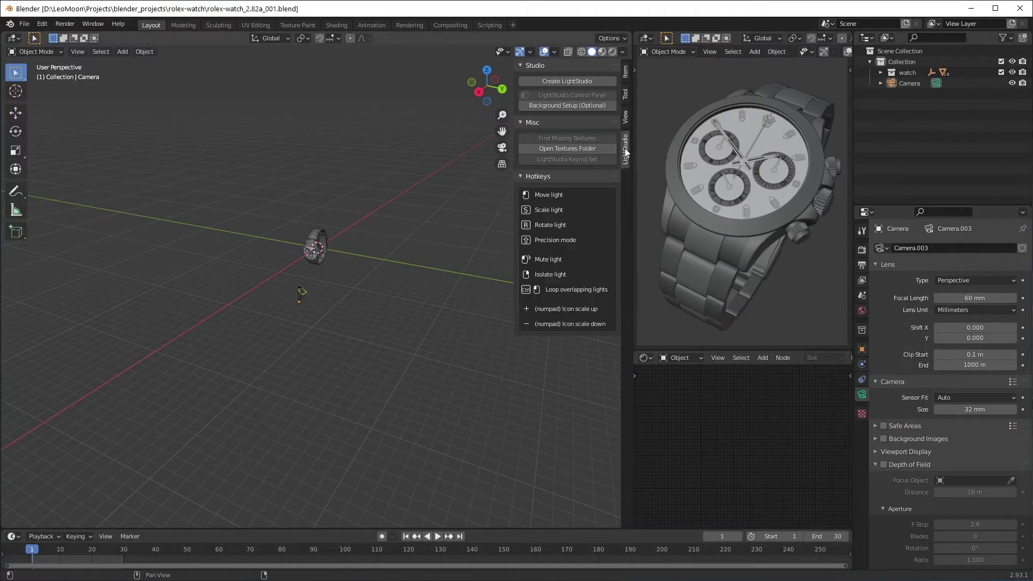
click(568, 80)
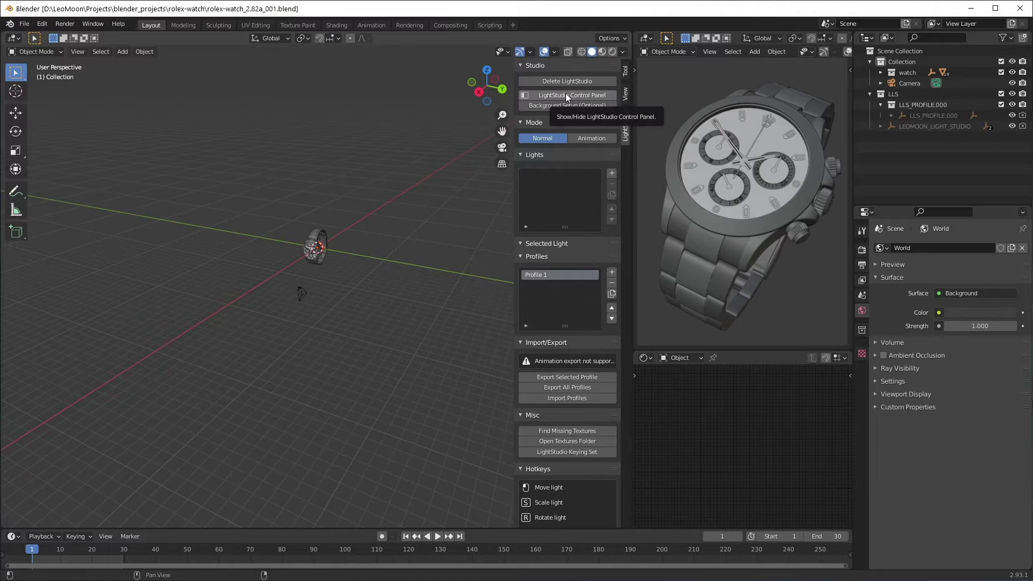
click(566, 96)
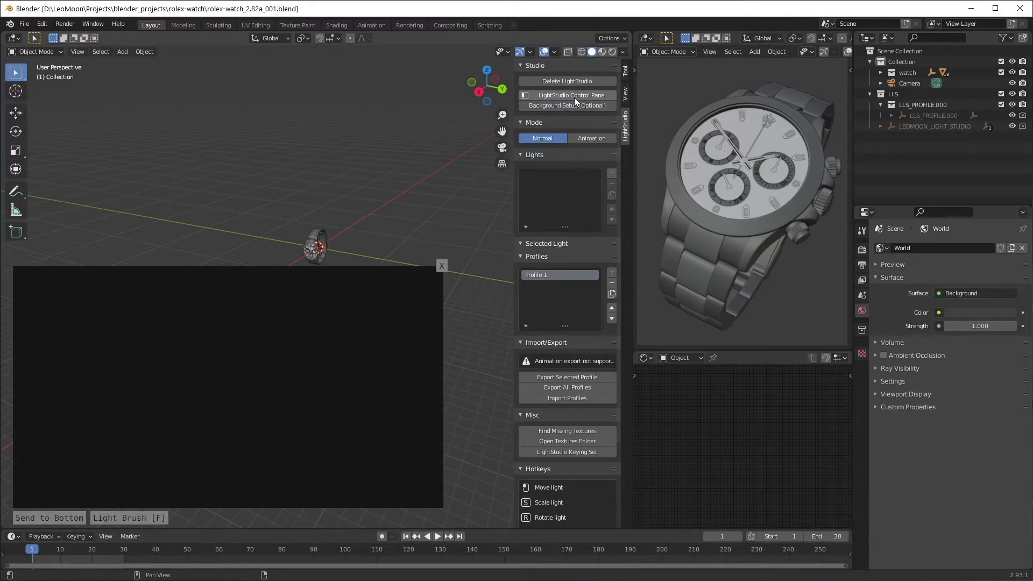
key(z)
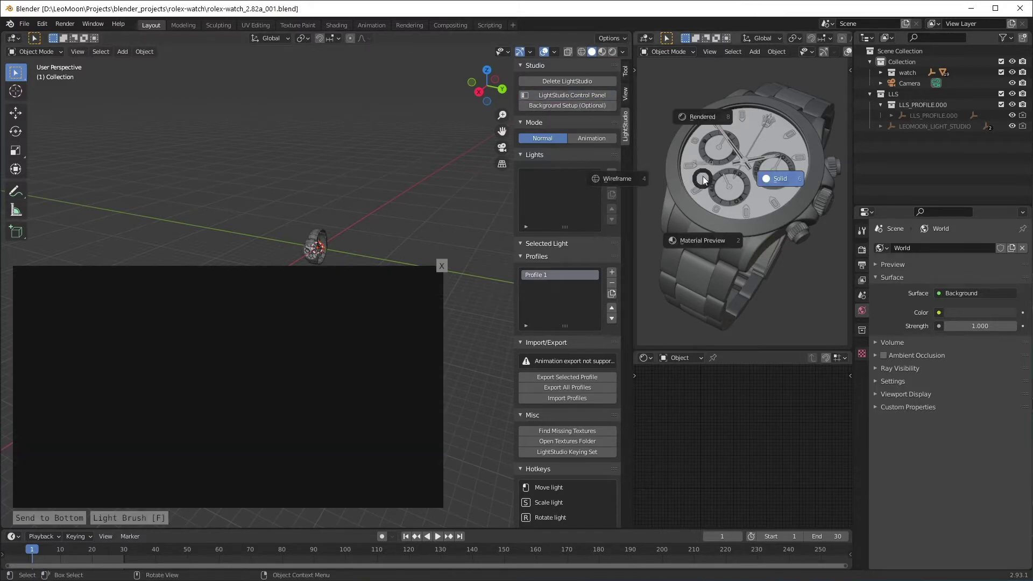
click(701, 118)
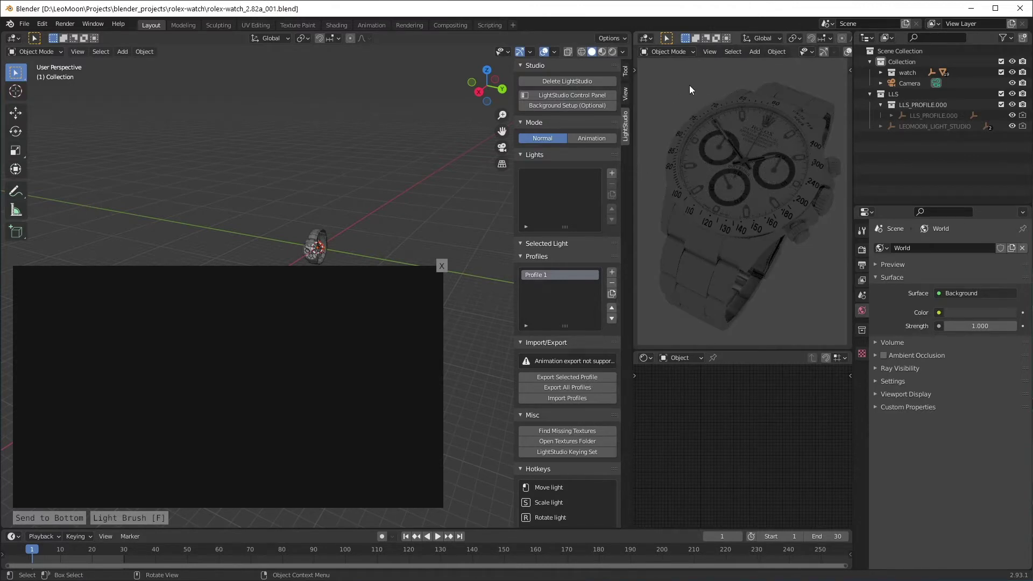
Apply LightStudio's Background Setup so the world turns black.
click(570, 105)
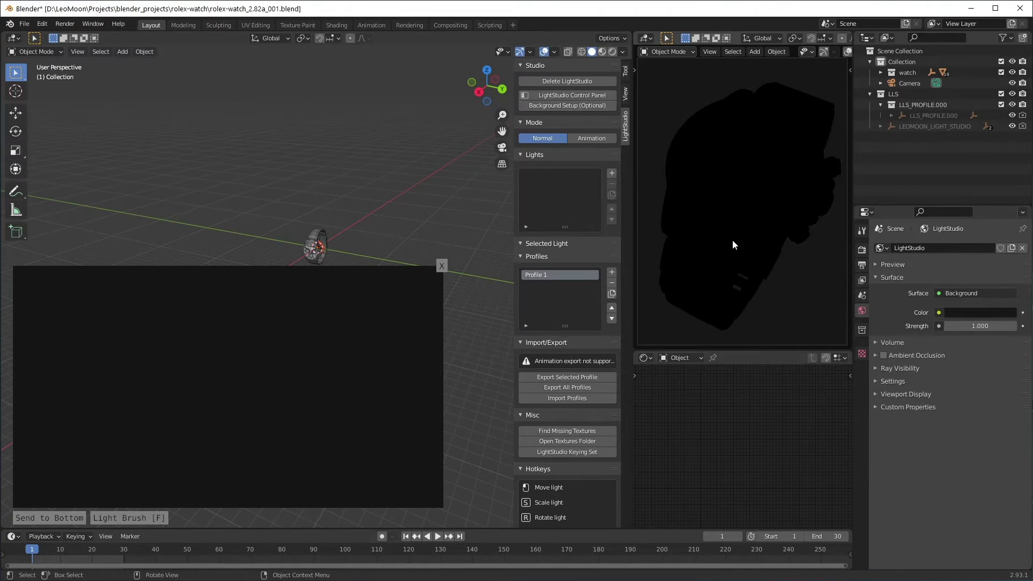
Add Light 0 to the LightStudio lights list, keeping the Soft Box A texture.
click(612, 174)
scroll(580, 240, down, 6)
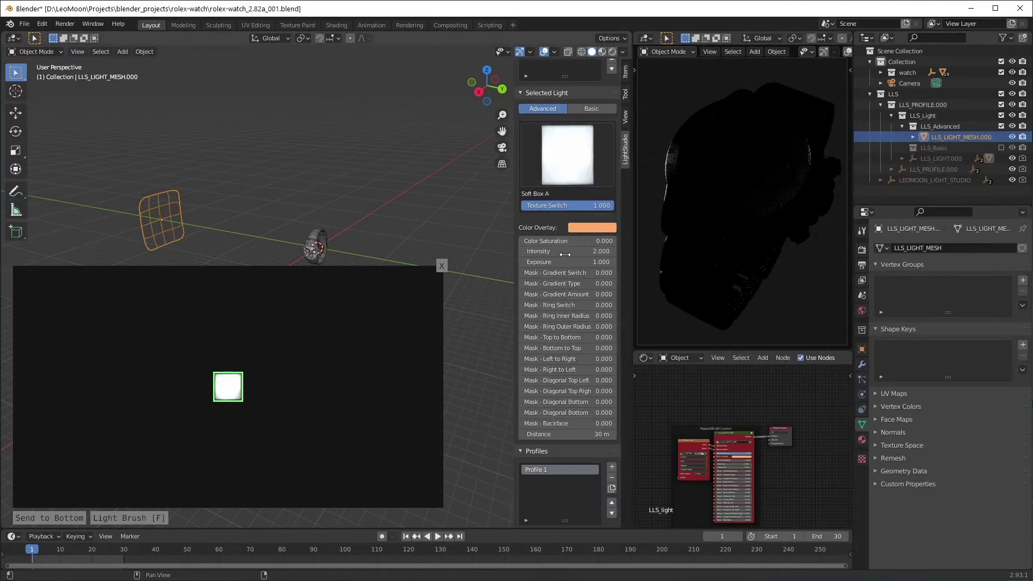
click(557, 157)
click(559, 160)
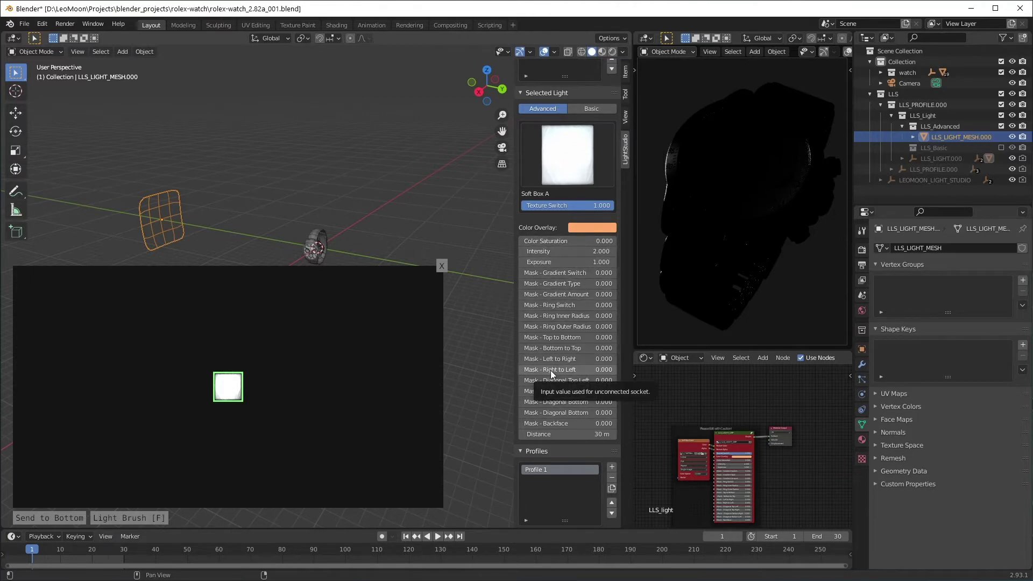
scroll(553, 363, up, 7)
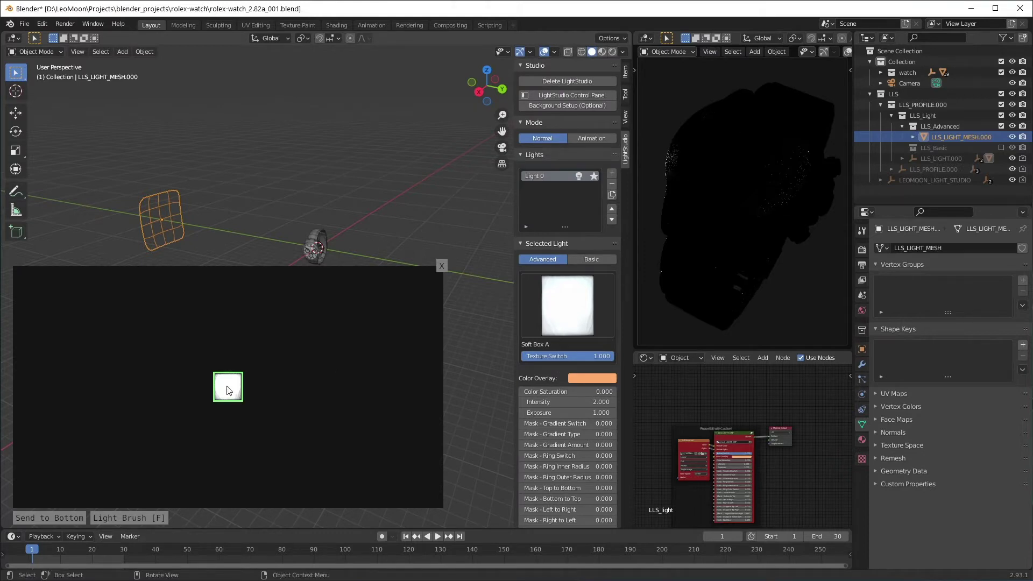
Move Light 0 up-right over the watch, enlarge it, set Gradient Switch to 1, and add Light 1.
drag(230, 391, 251, 359)
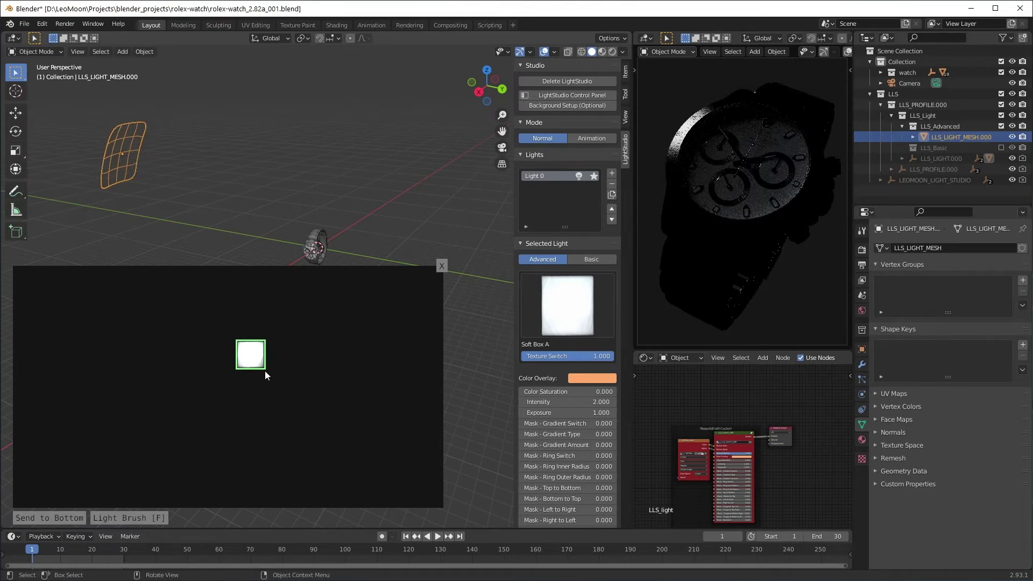
key(s)
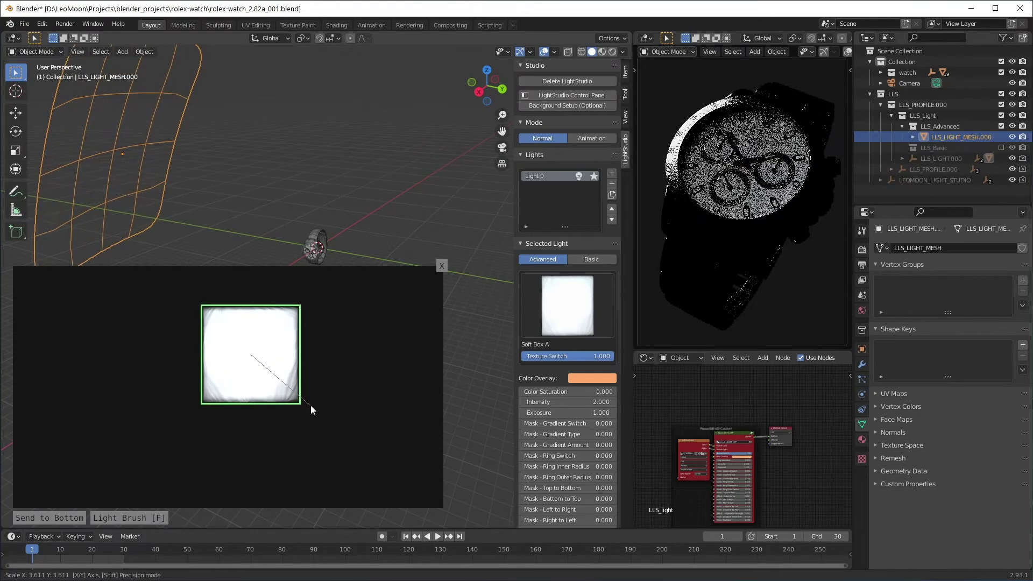
click(311, 405)
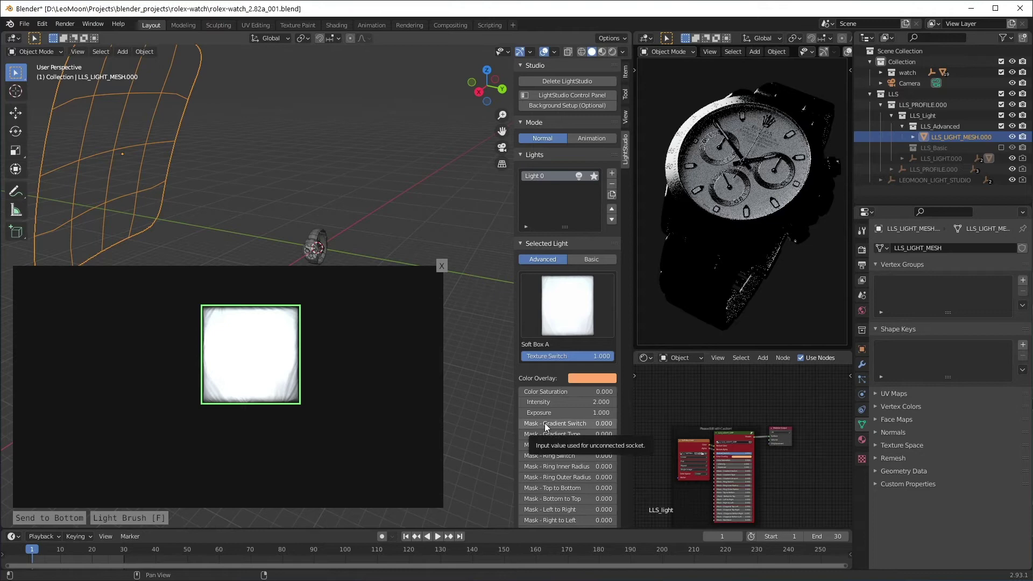
drag(545, 426, 578, 427)
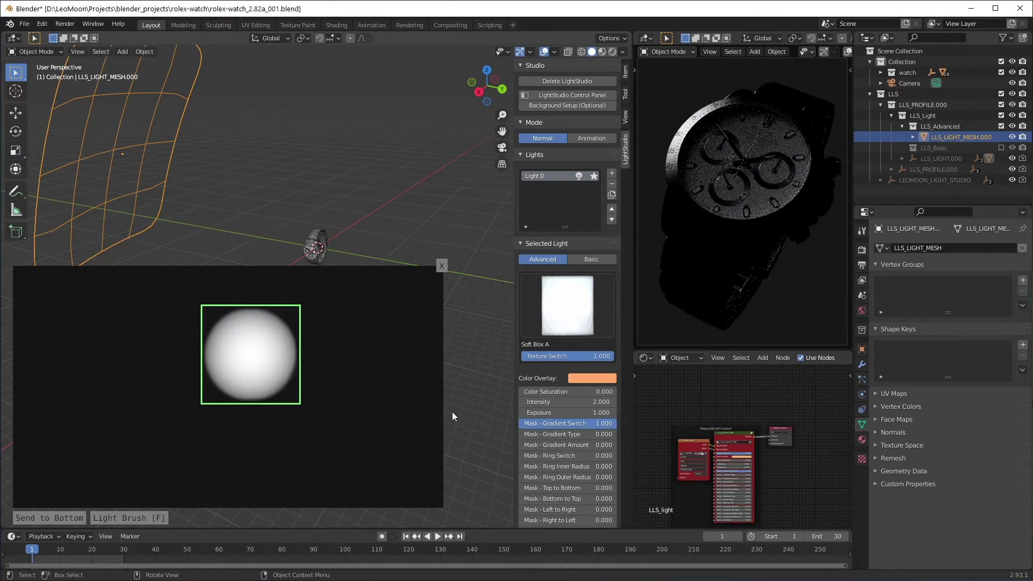
click(612, 173)
Move Light 1 right of Light 0, enlarge it, and set its Gradient Switch to 1.
drag(228, 387, 384, 365)
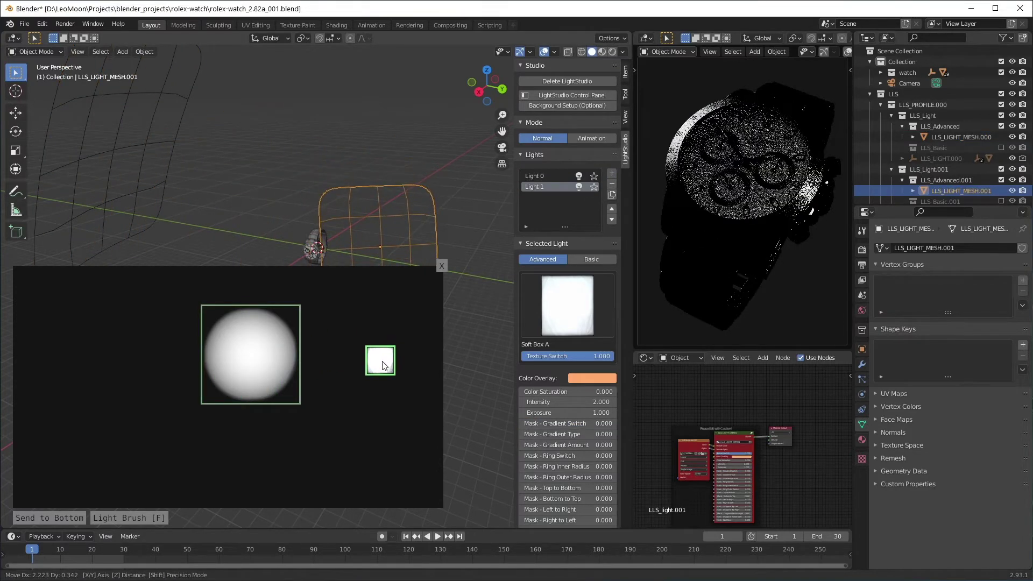
key(s)
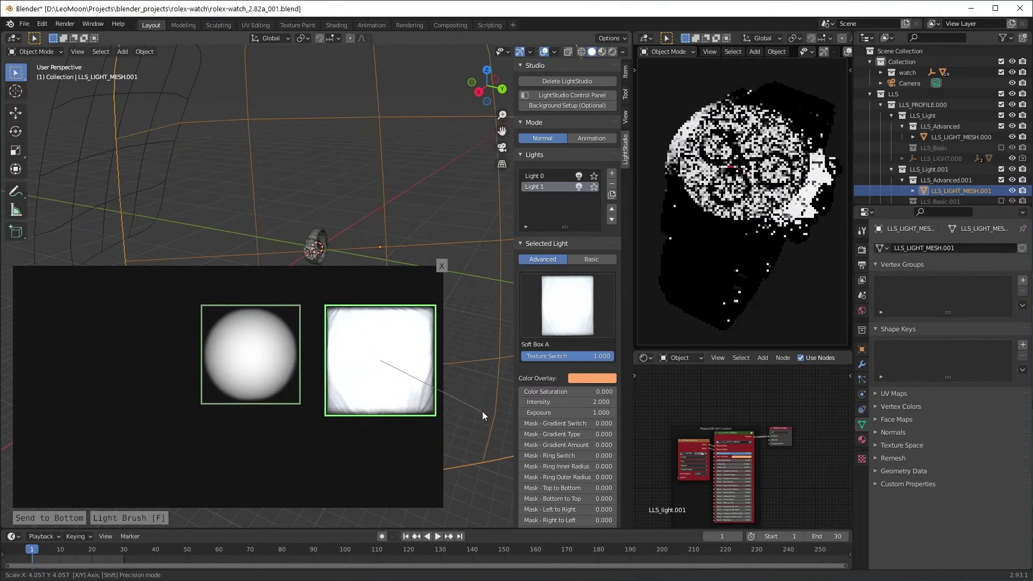
click(497, 415)
drag(563, 424, 613, 423)
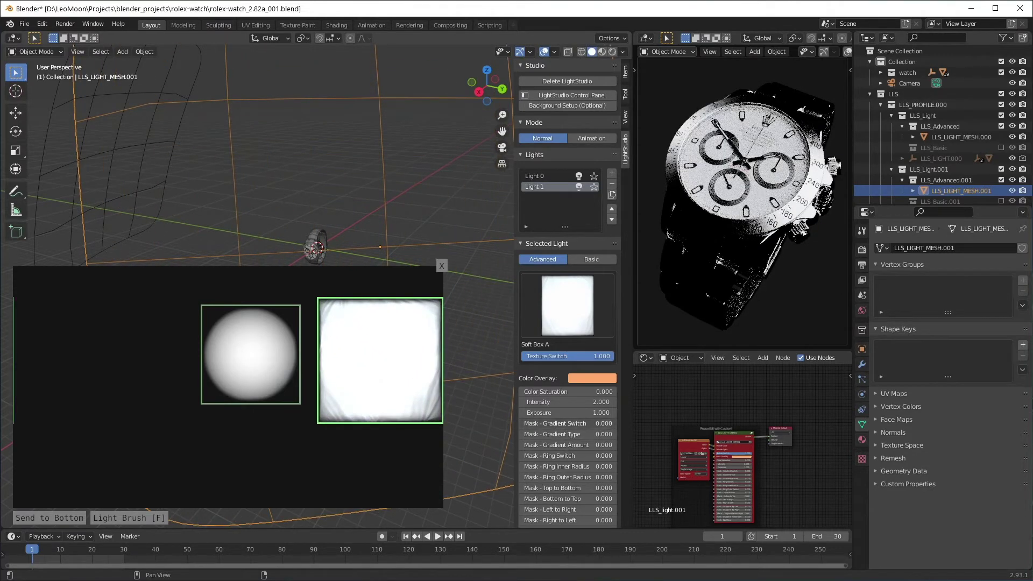
Enlarge Light 0, reposition it, and nudge it slightly lower.
click(289, 379)
key(s)
click(315, 435)
key(g)
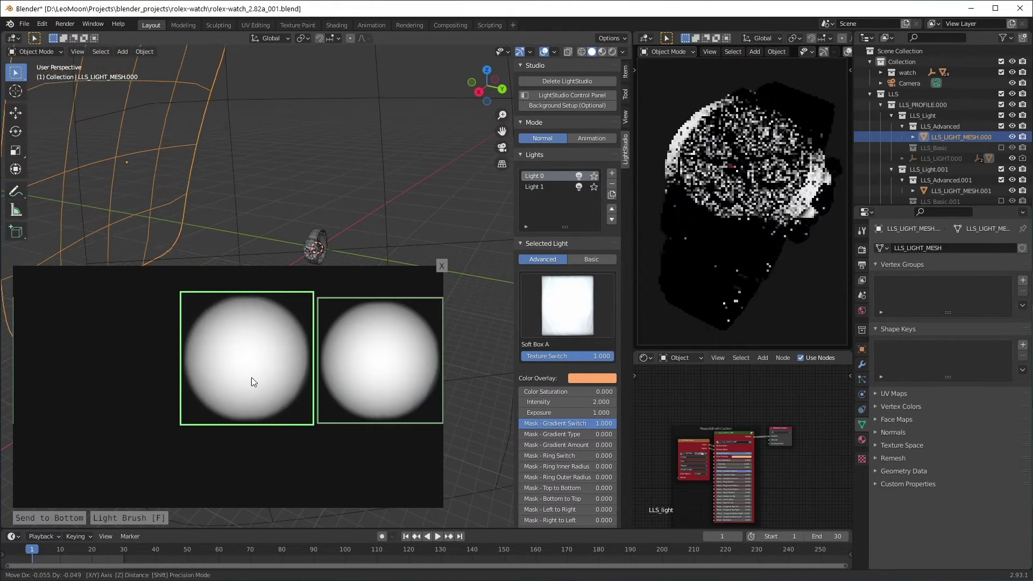
click(250, 381)
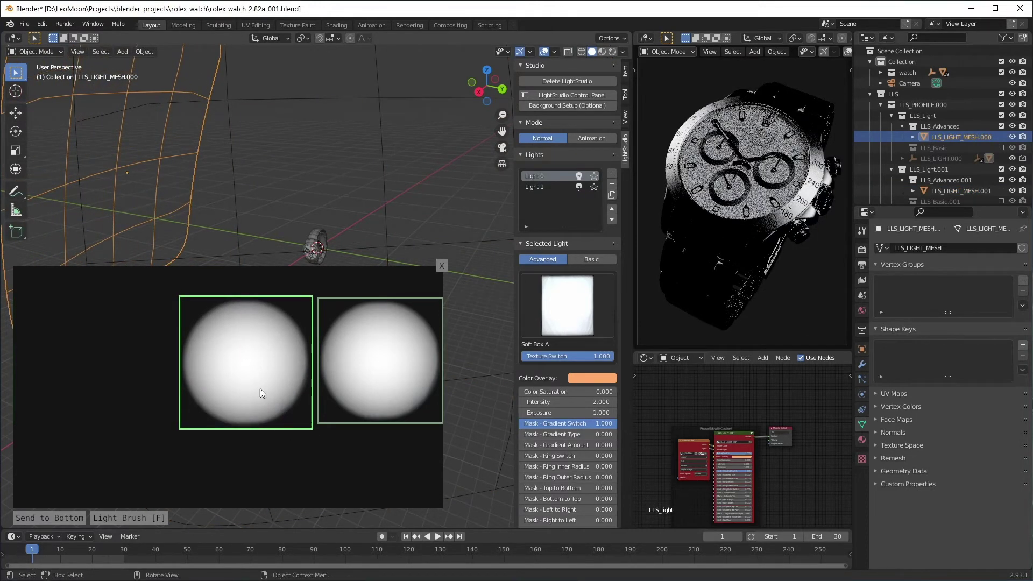
drag(260, 388, 259, 393)
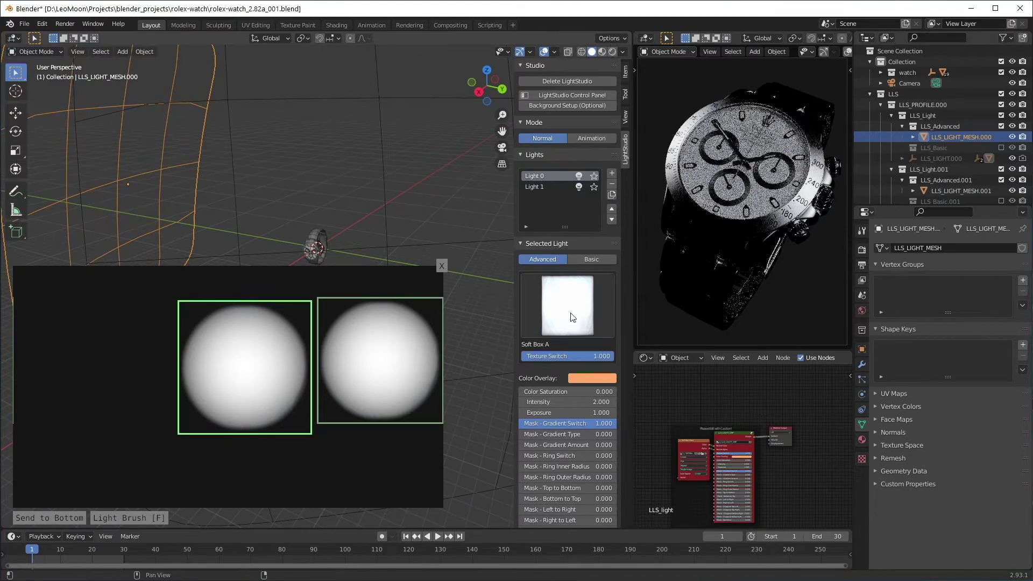
Add Light 2 high above Light 0, enlarge it into a round gradient, and nudge Light 0 left.
click(611, 172)
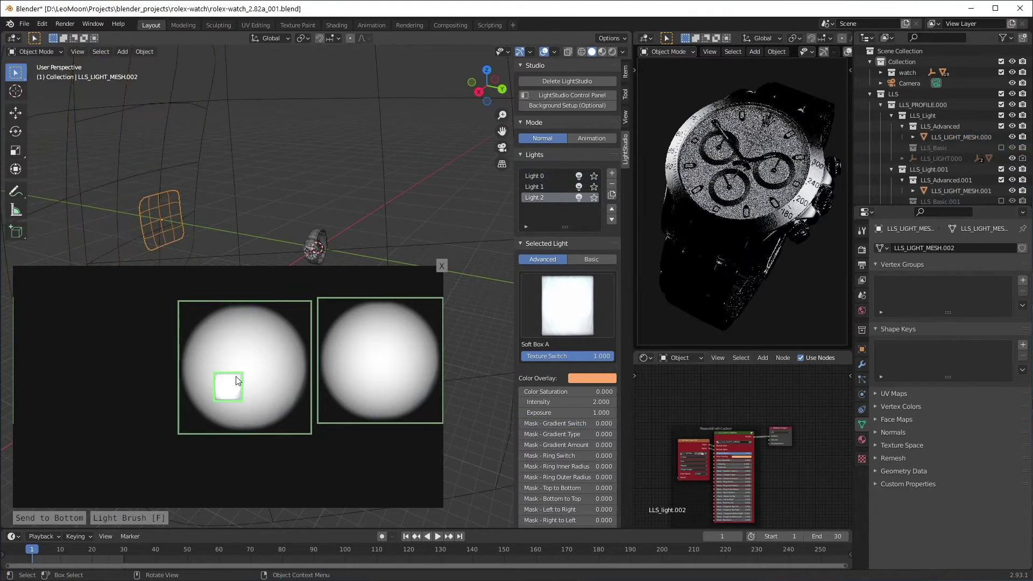
drag(237, 381, 287, 293)
key(s)
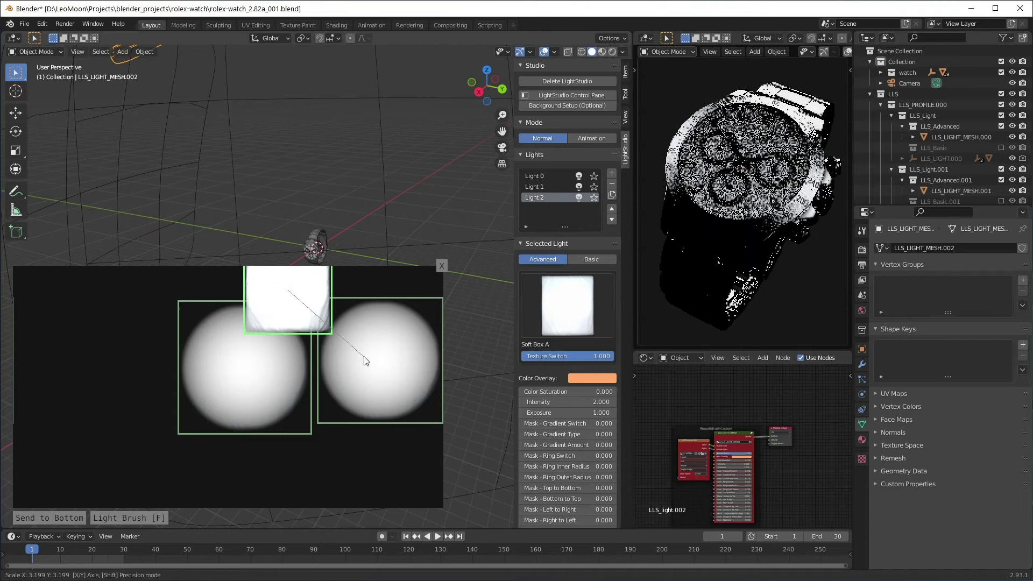
click(364, 357)
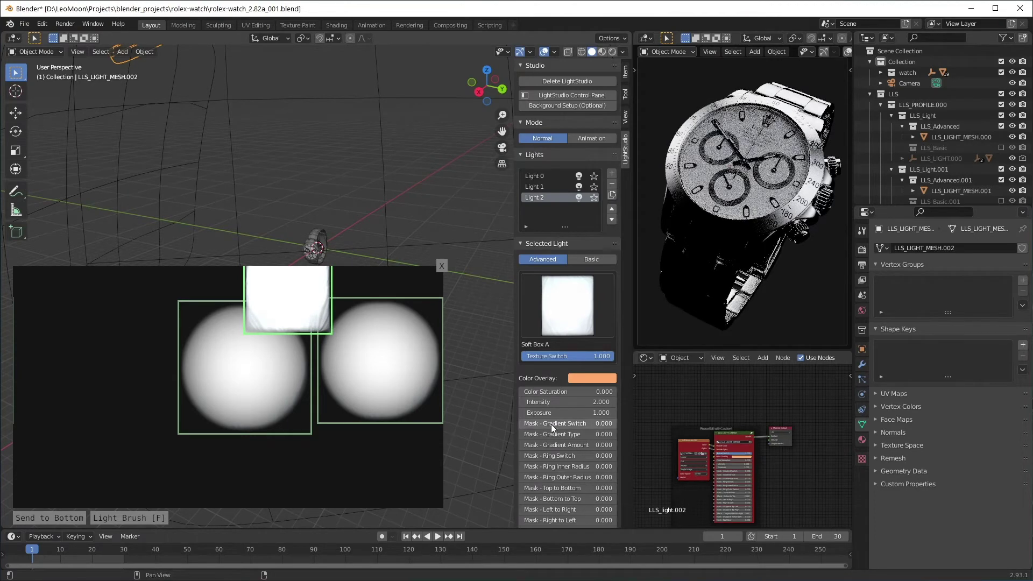
drag(551, 423, 592, 424)
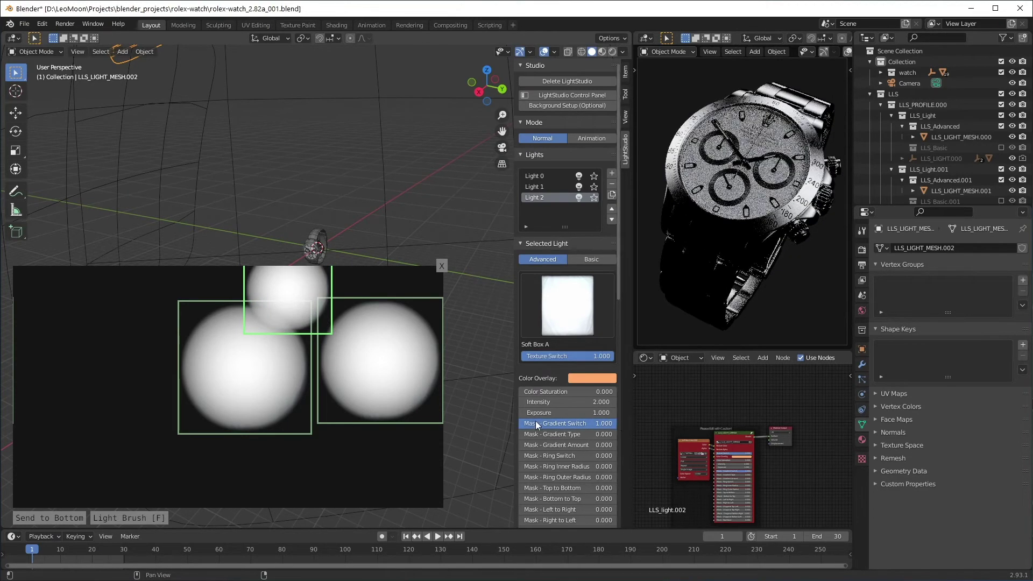
drag(191, 392, 312, 433)
Add Light 3 below the centre, give it a round gradient mask, and scale it up twice.
click(611, 173)
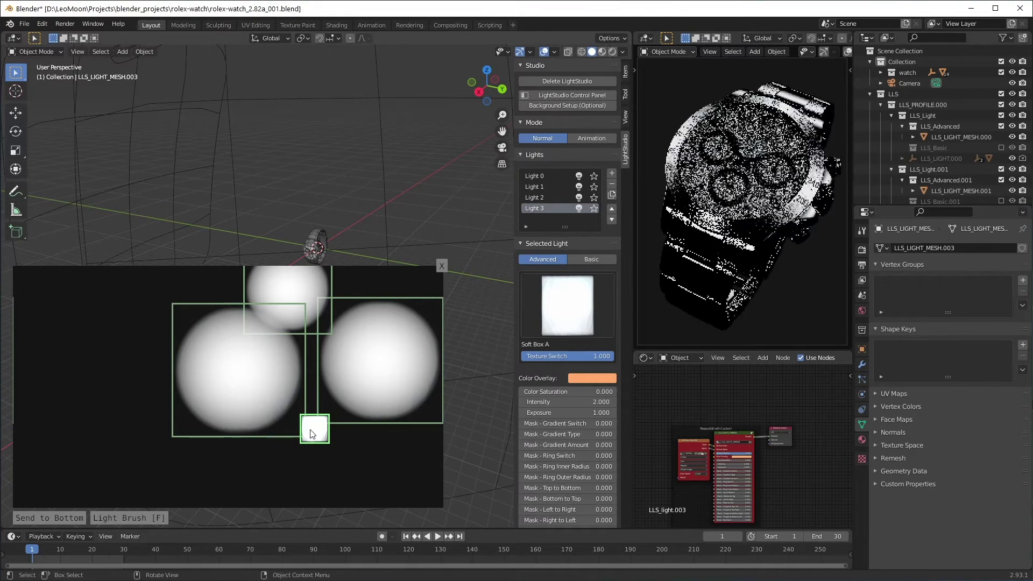
key(s)
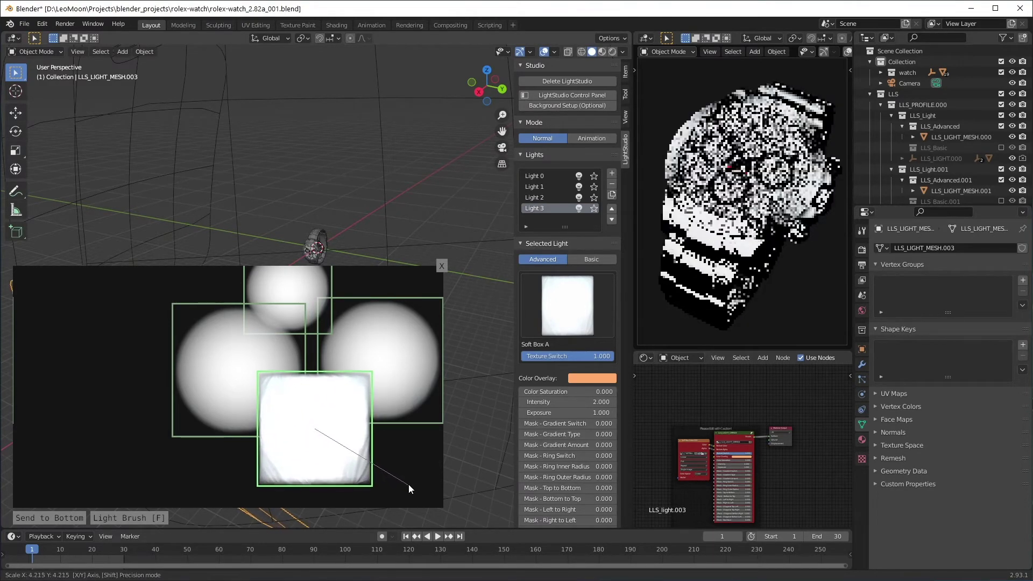
click(408, 484)
drag(556, 423, 620, 426)
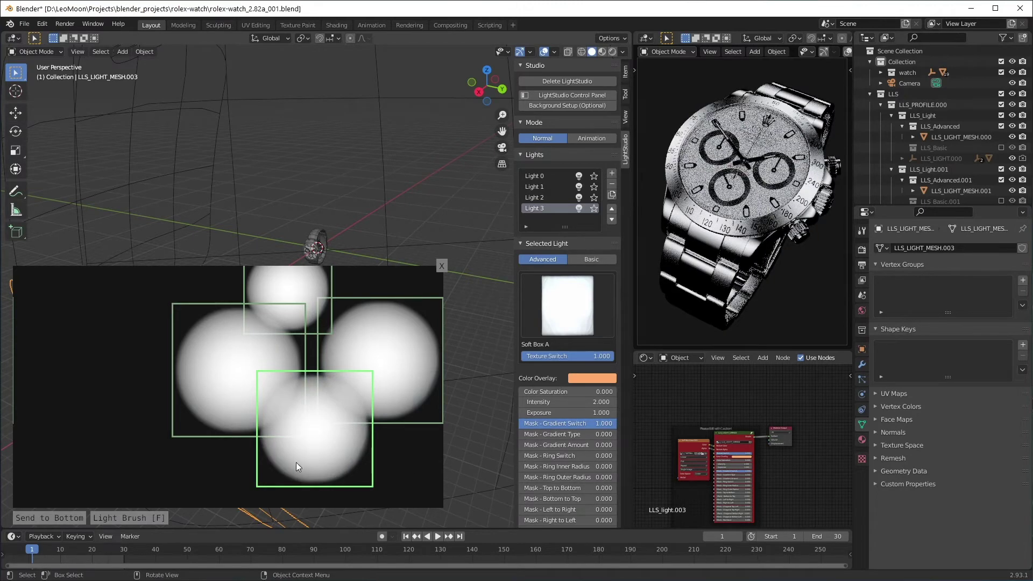
key(s)
click(324, 472)
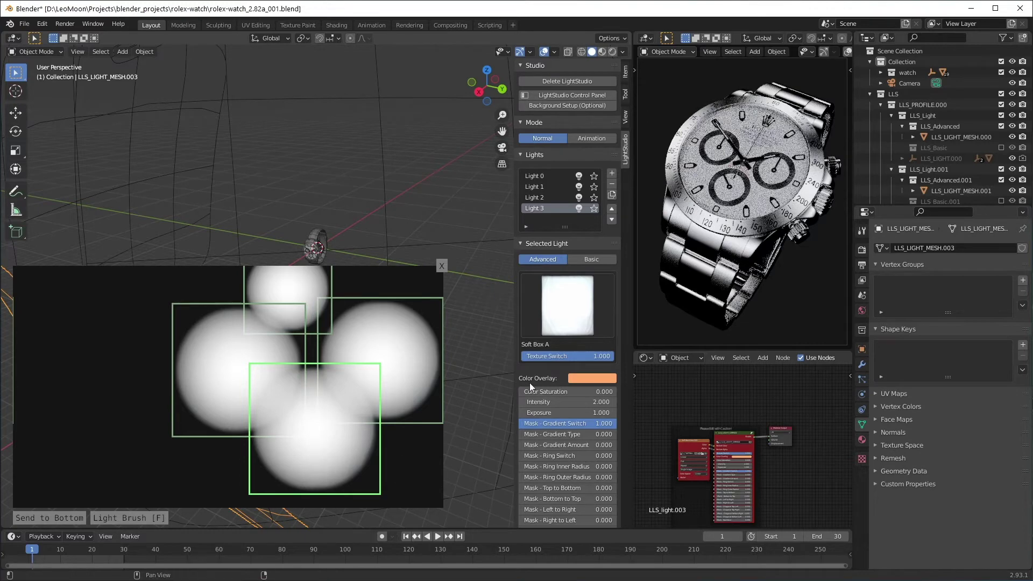
Add Light 4 at the lower left, enlarge it, and set its Gradient Switch to 1.0.
click(611, 173)
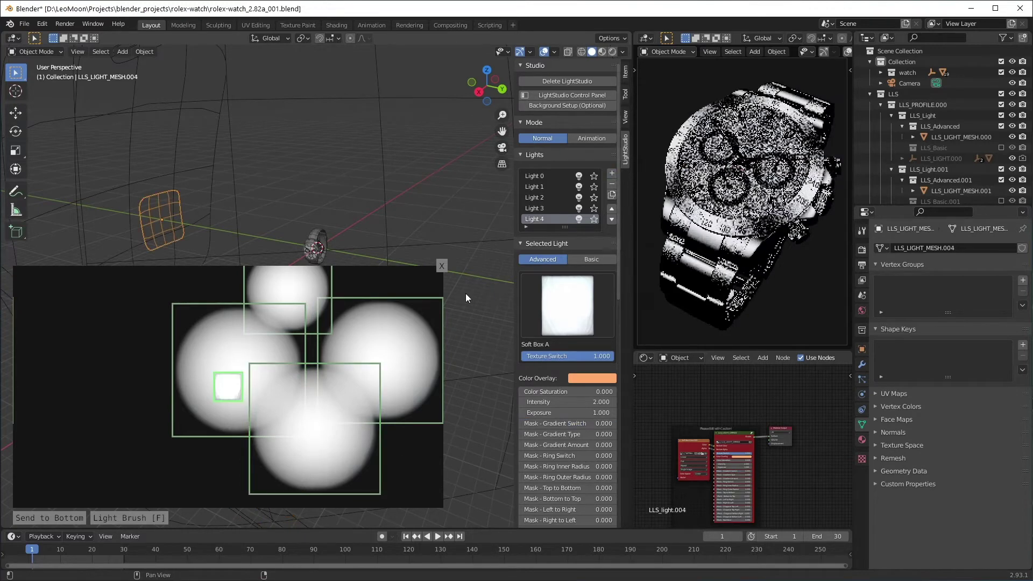
drag(236, 384, 225, 498)
key(s)
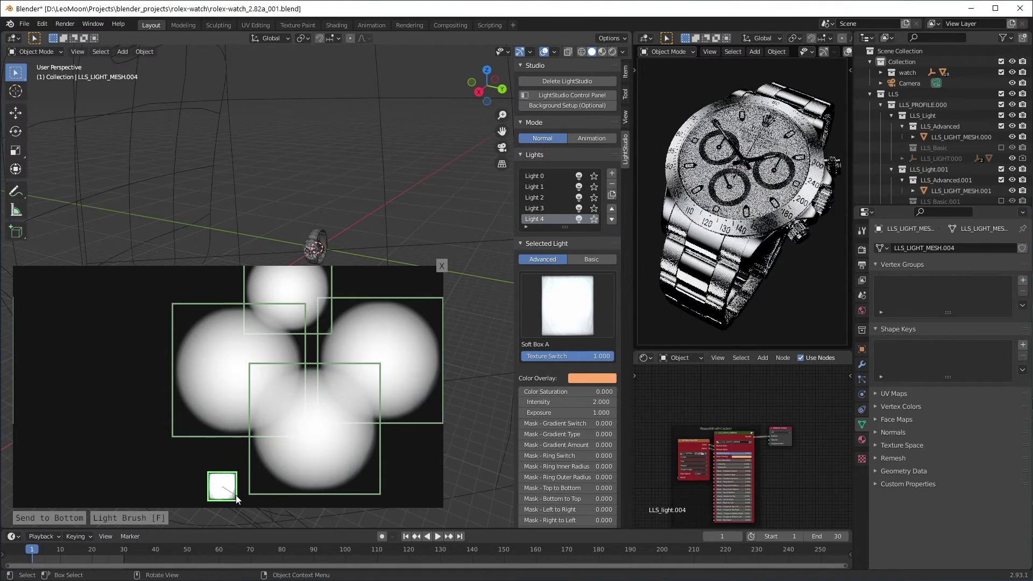
click(251, 499)
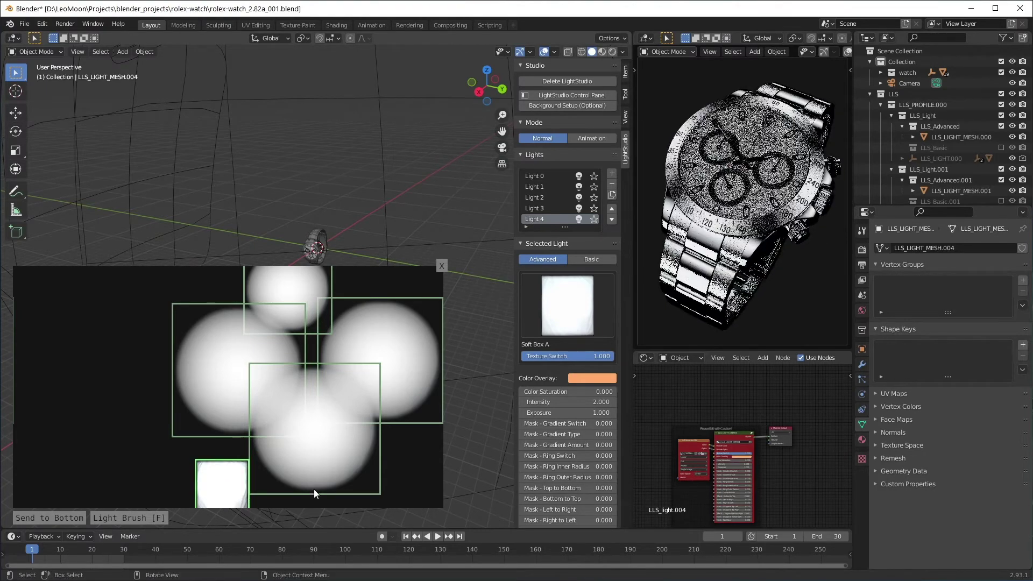
drag(554, 423, 616, 424)
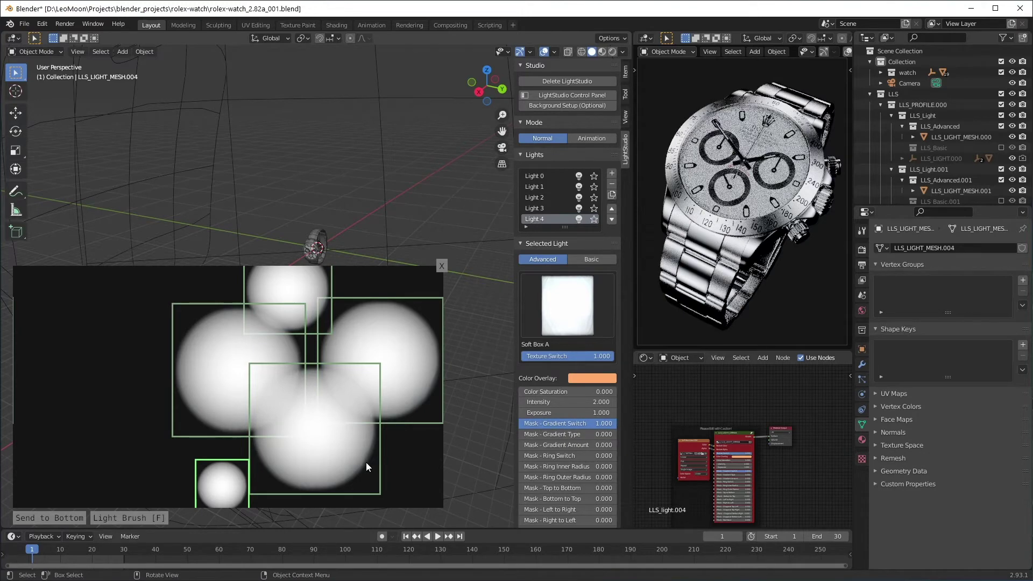
click(297, 289)
click(222, 356)
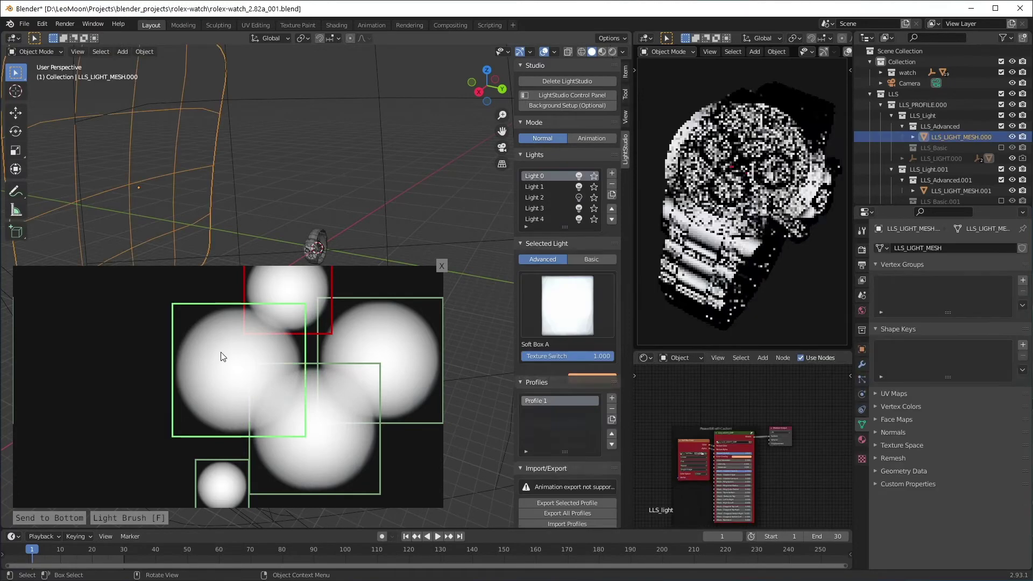
click(304, 451)
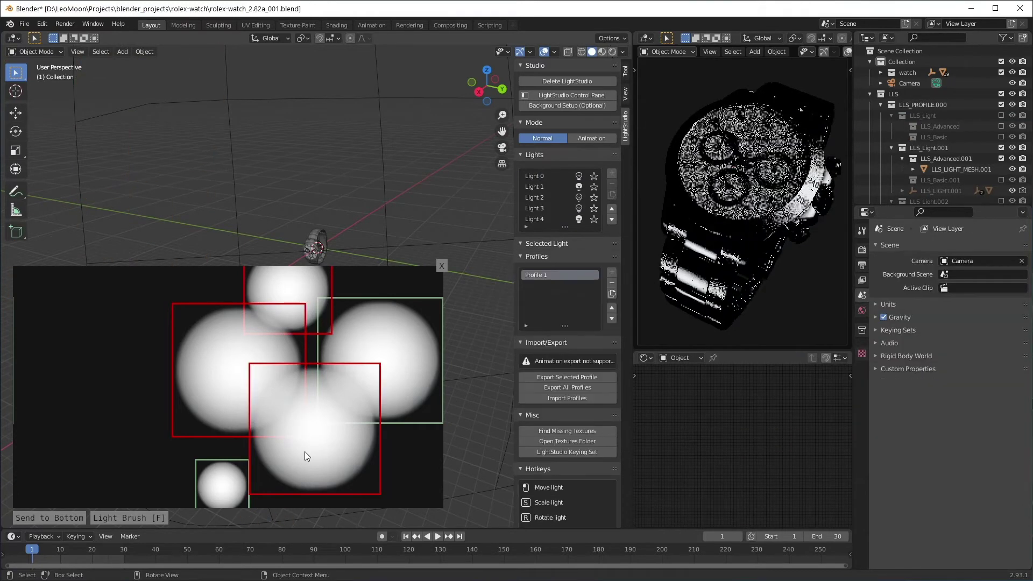
click(305, 451)
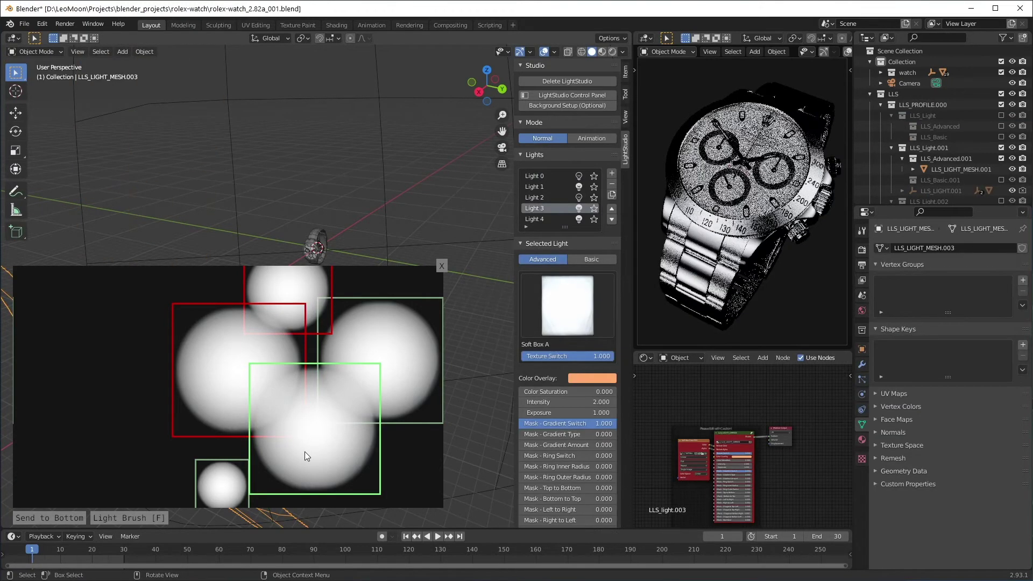
click(410, 363)
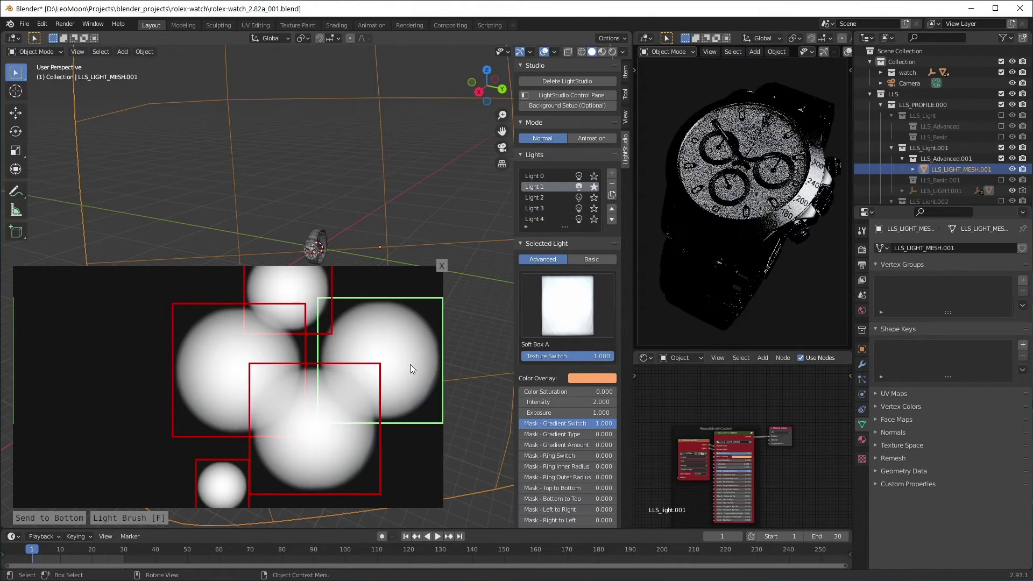
click(300, 295)
click(210, 370)
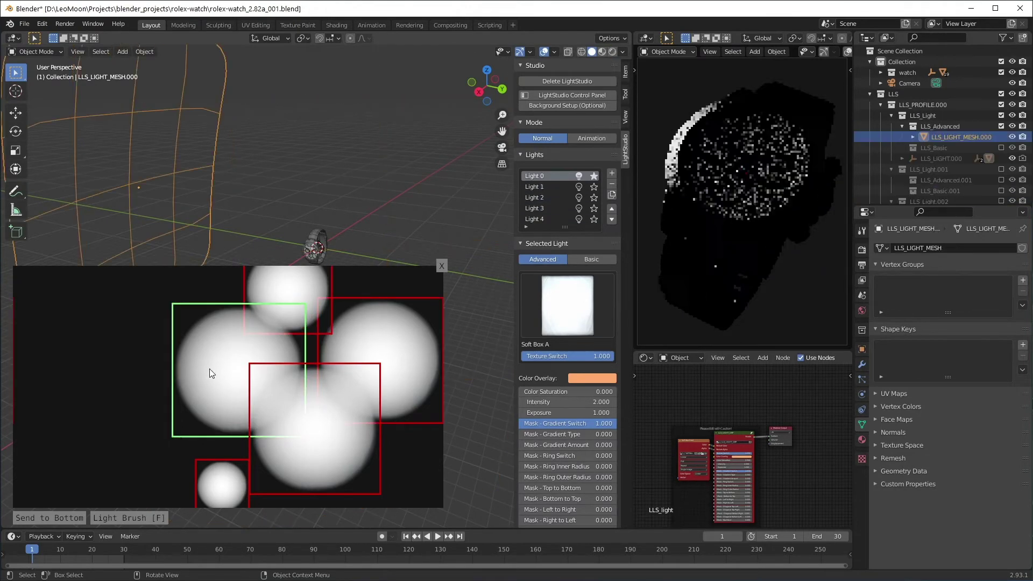
click(317, 463)
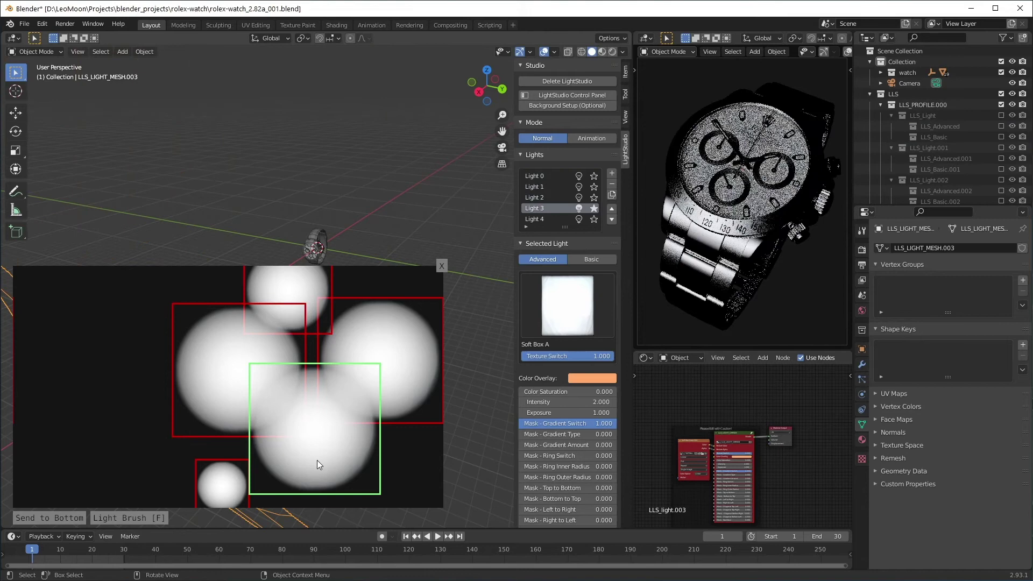
ctrl+click(318, 460)
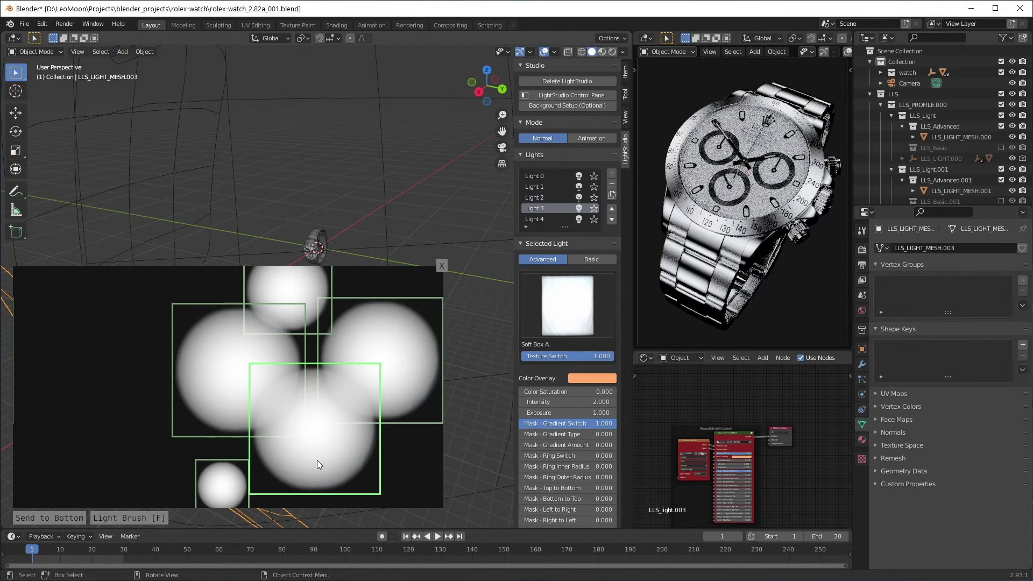
Tint Light 2 fully orange with Color Saturation 1 and keyframe it at frame 1.
click(298, 286)
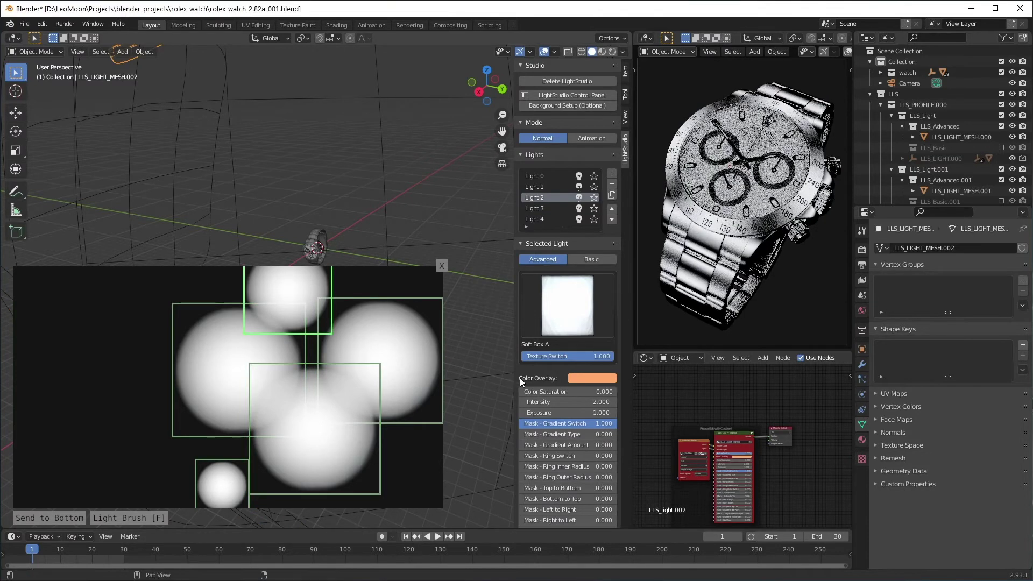
drag(528, 389, 616, 391)
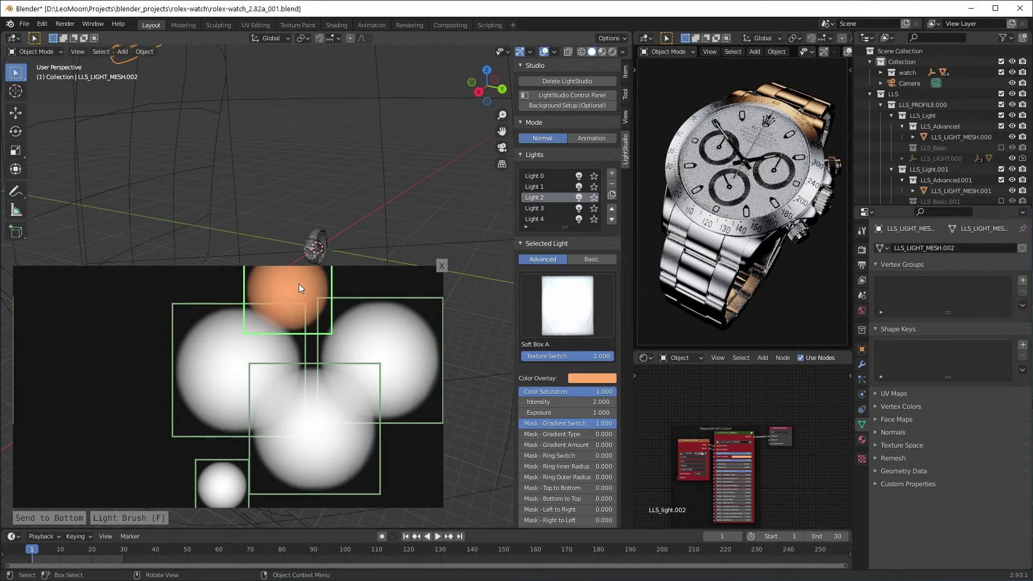
key(i)
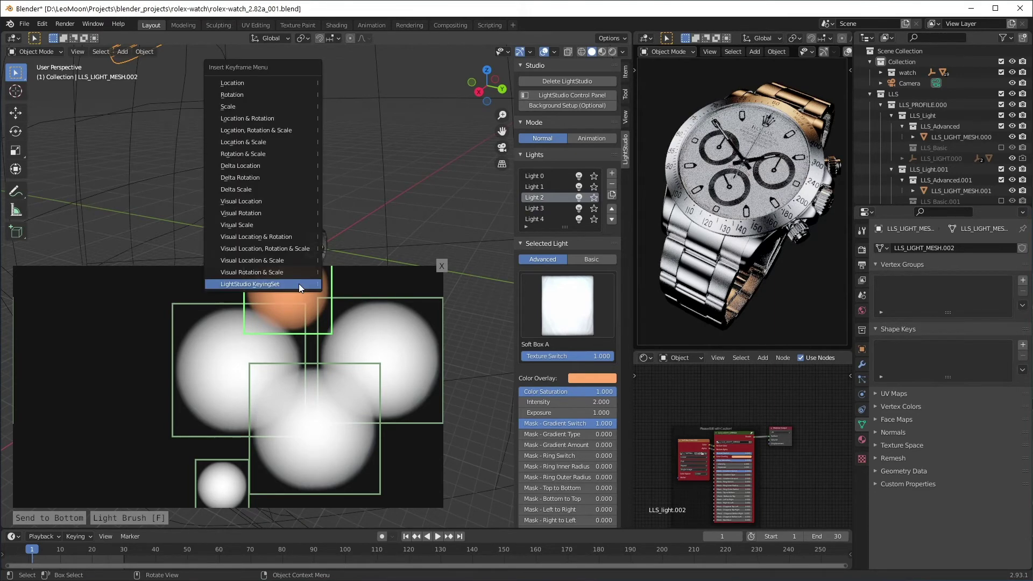
click(252, 284)
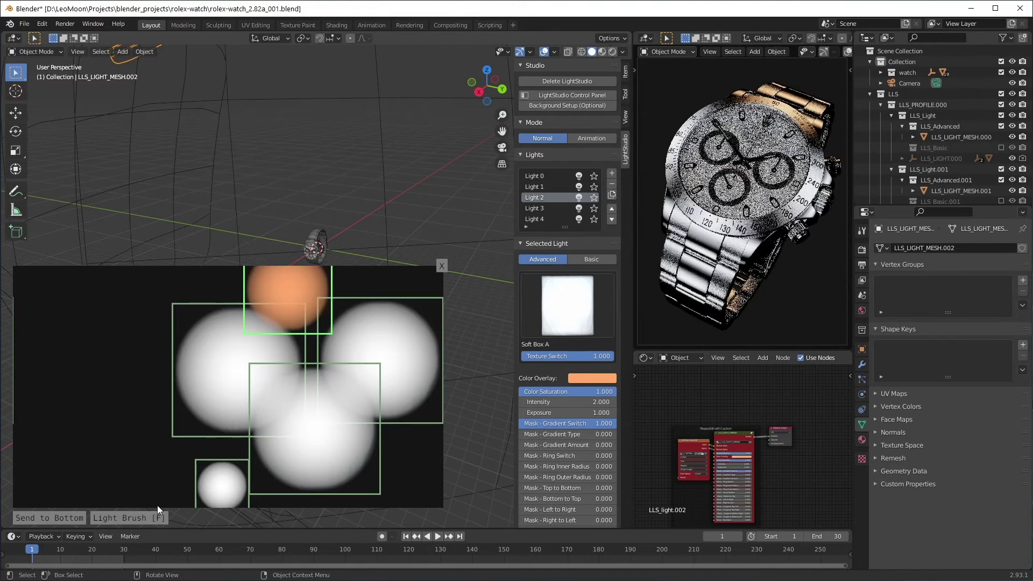
At frame 30, move the orange light to the bottom centre and keyframe it.
key(space)
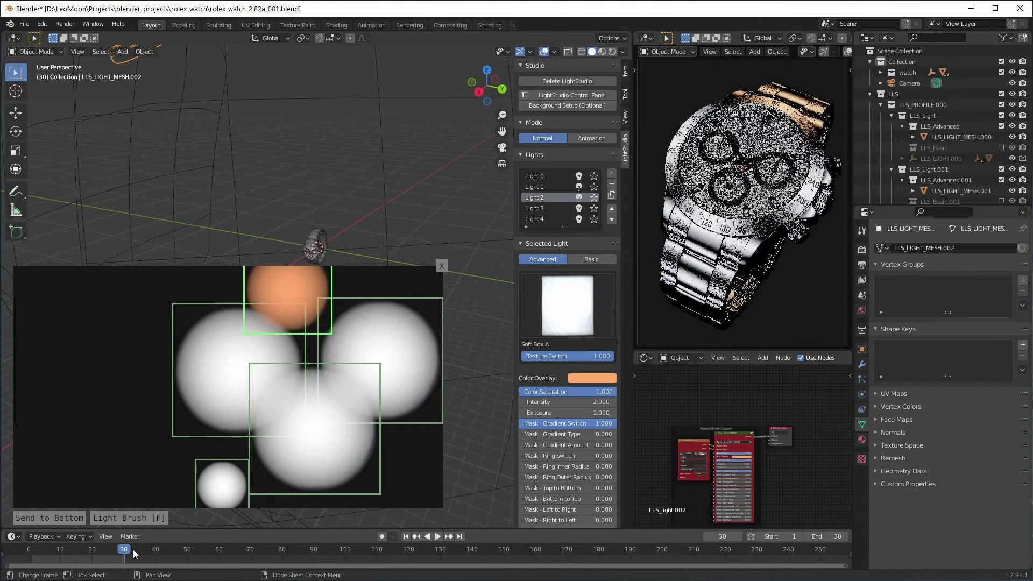
key(space)
drag(292, 293, 314, 476)
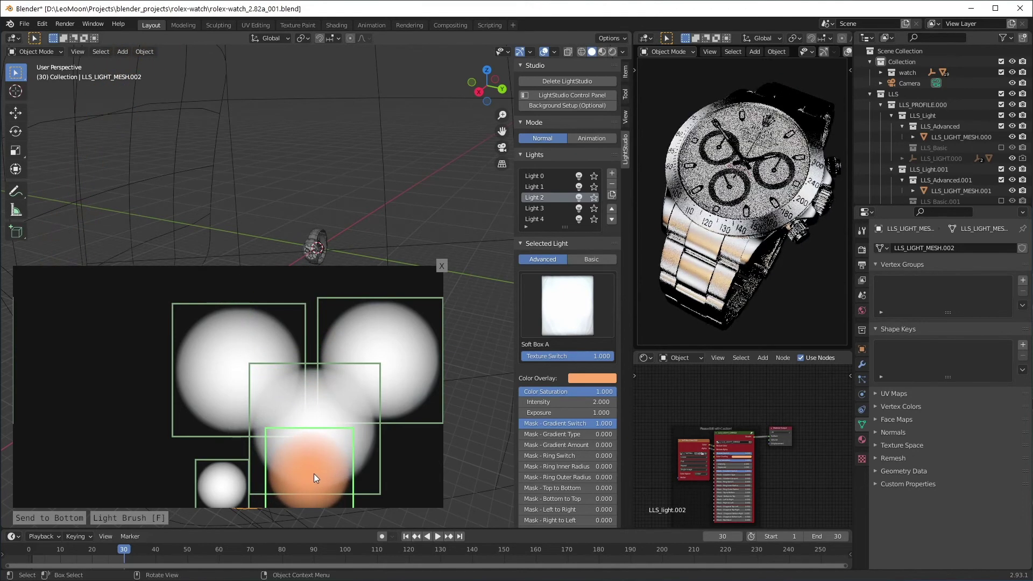
key(i)
click(314, 473)
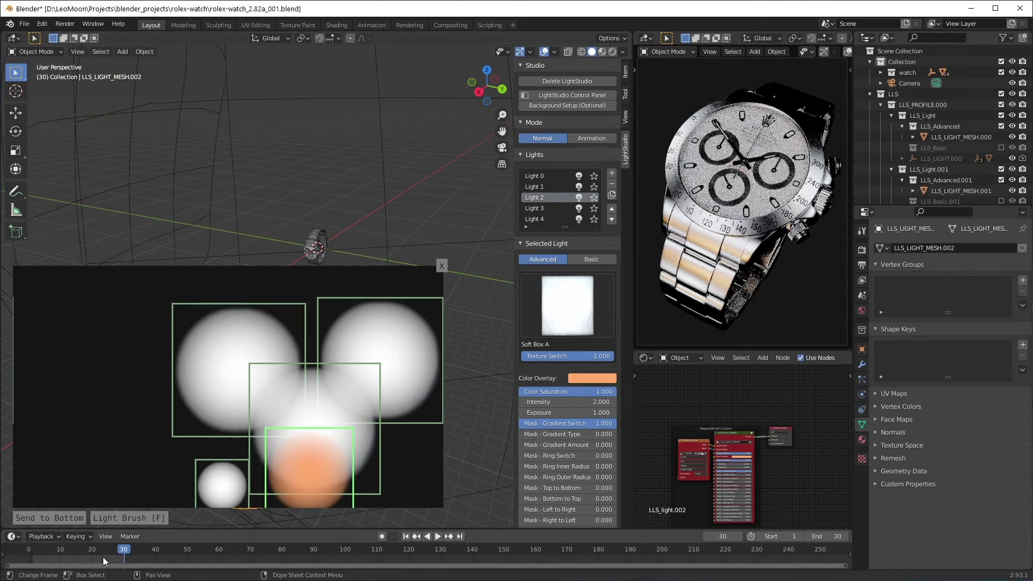
Put LightStudio in Animation mode and play the orange Light 2's top-to-bottom sweep.
click(594, 138)
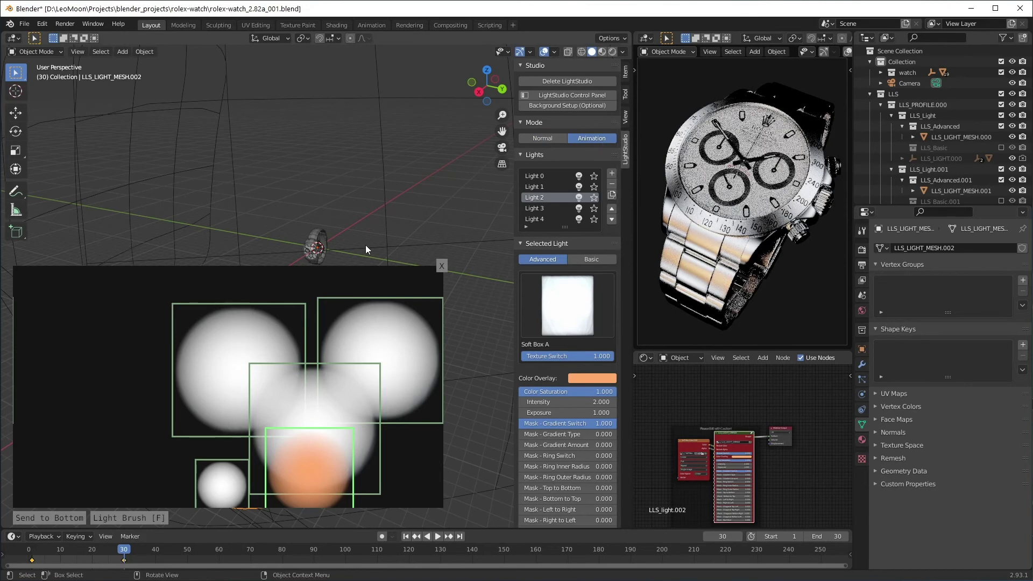
key(space)
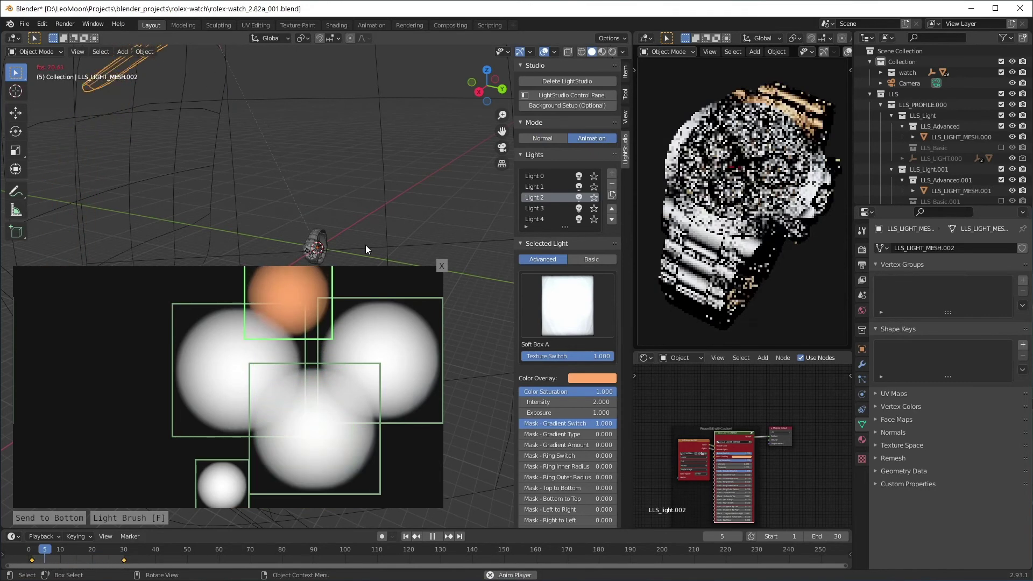